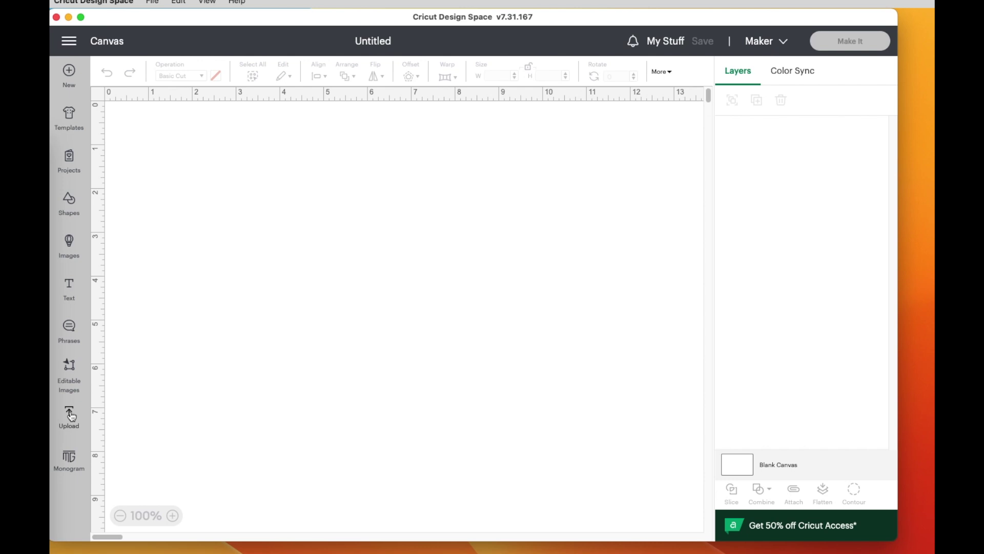
# Start a new image upload and load the rhinestone MOM with animal print design file
pyautogui.click(71, 415)
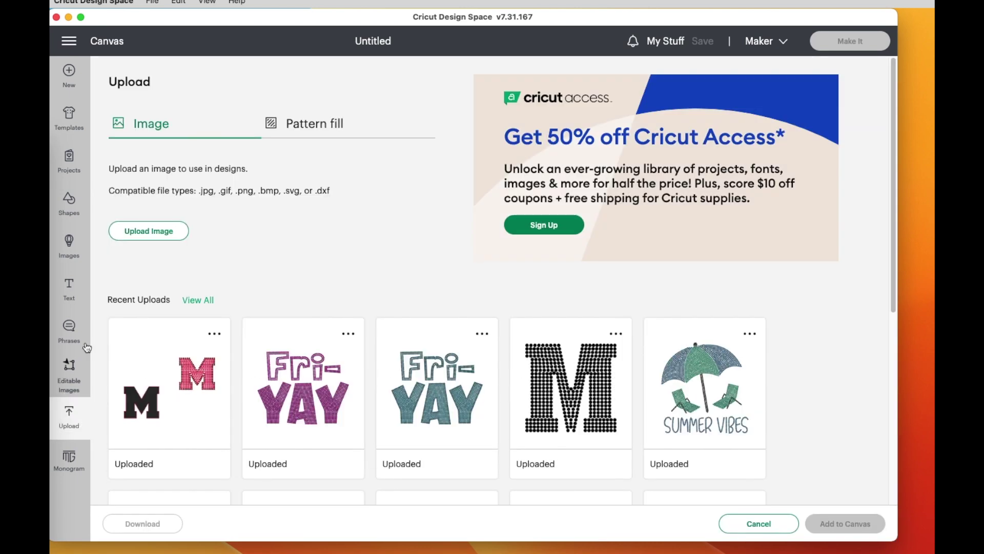
pyautogui.click(147, 230)
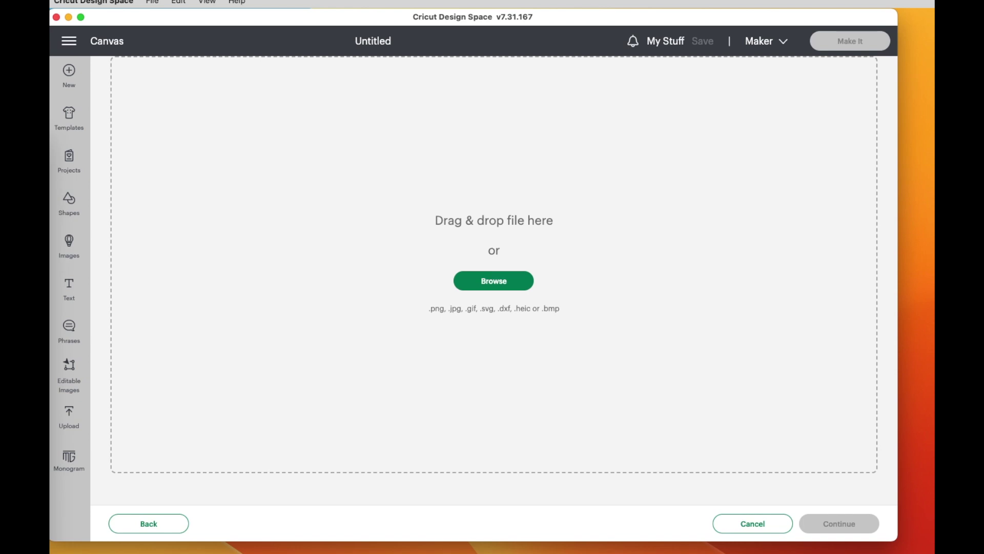
pyautogui.moveTo(923, 287); pyautogui.dragTo(491, 213)
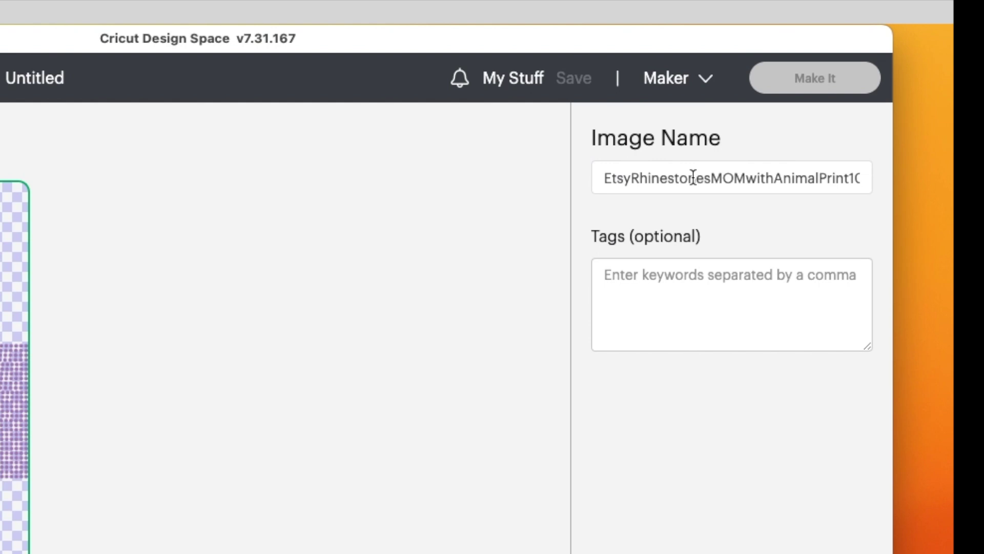
# Examine the full image name through to its end for the design's intended width and height
pyautogui.click(693, 178)
pyautogui.press('Right')
pyautogui.press('Right')
pyautogui.press('Right')
pyautogui.press('Right')
pyautogui.press('Right')
pyautogui.press('Right')
pyautogui.press('Right')
pyautogui.press('Right')
pyautogui.press('Right')
pyautogui.press('Right')
pyautogui.press('Right')
pyautogui.press('Right')
pyautogui.press('Right')
pyautogui.press('Right')
pyautogui.press('Right')
pyautogui.press('Right')
pyautogui.press('Right')
pyautogui.press('Right')
pyautogui.press('Right')
pyautogui.press('Right')
pyautogui.press('Right')
pyautogui.press('Right')
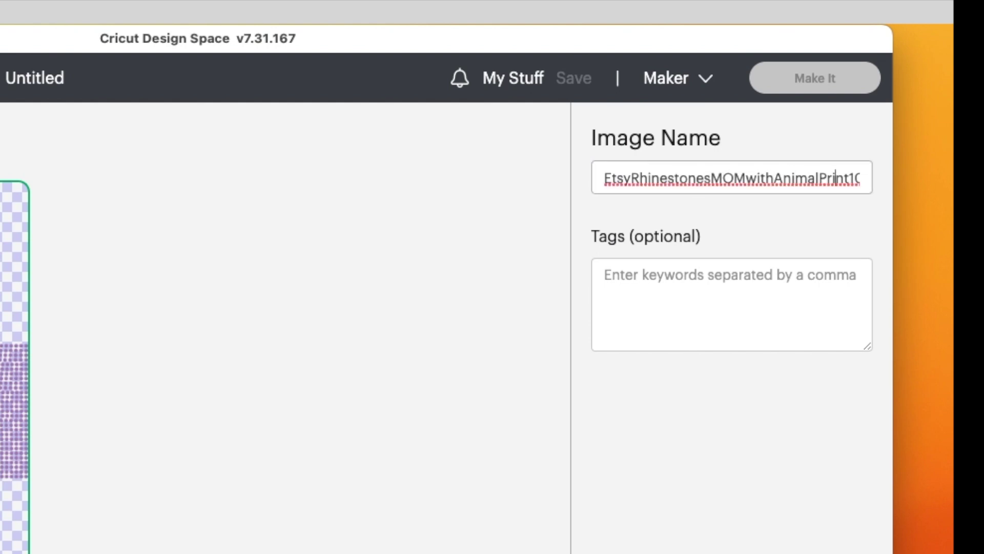
pyautogui.press('Right')
pyautogui.press('Right')
pyautogui.press('Right')
pyautogui.press('Right')
pyautogui.press('Right')
pyautogui.press('Right')
pyautogui.press('Right')
pyautogui.press('Right')
pyautogui.press('Right')
pyautogui.press('Right')
pyautogui.press('Right')
pyautogui.press('Right')
pyautogui.press('Right')
pyautogui.press('Right')
pyautogui.press('Right')
pyautogui.press('Right')
pyautogui.press('Right')
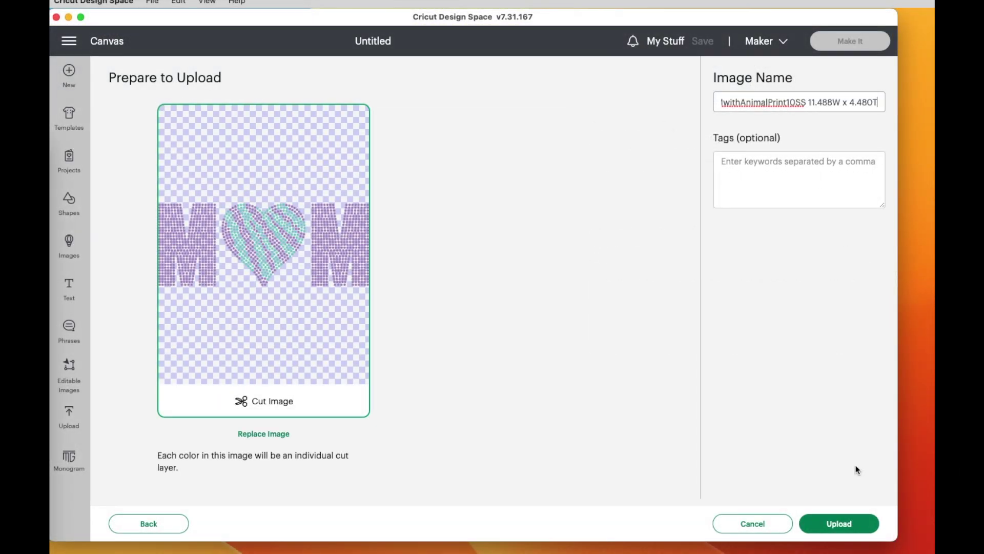
# Upload the prepared MOM image and add it to the canvas from the recent uploads
pyautogui.click(849, 521)
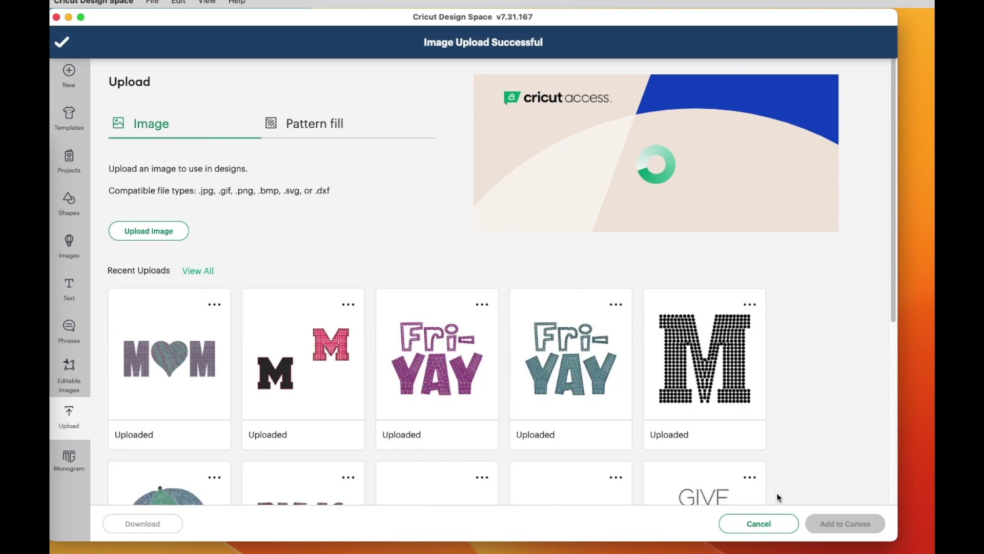
pyautogui.click(171, 381)
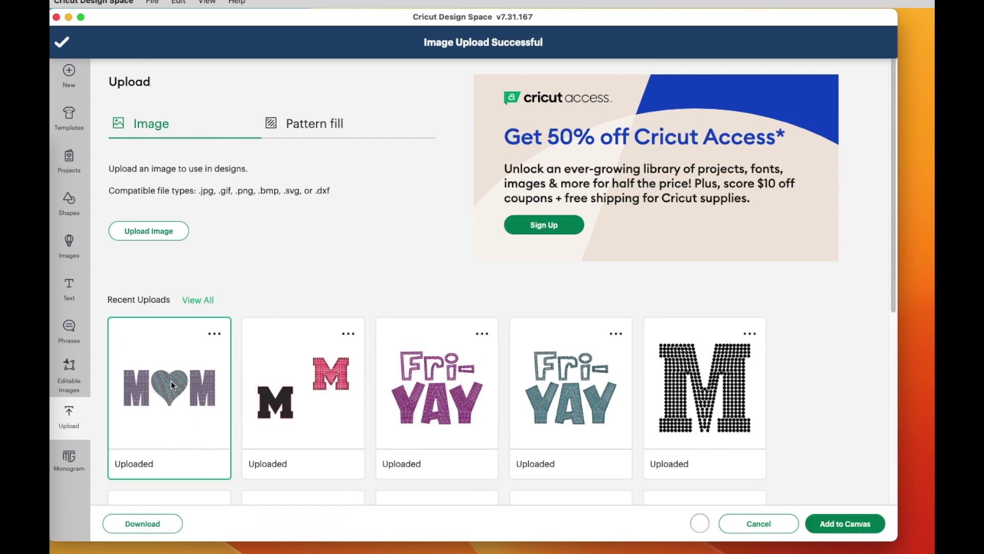
pyautogui.click(855, 527)
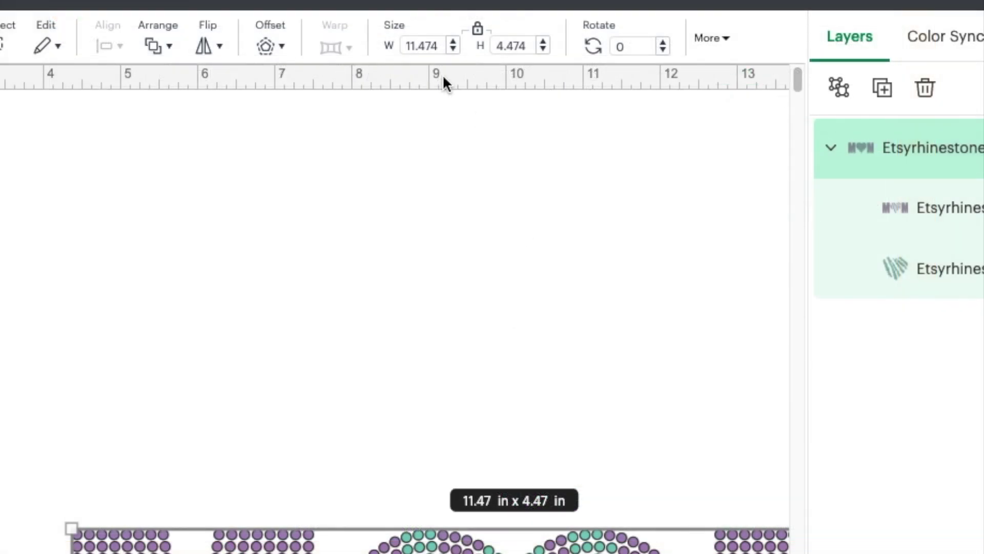
# Set the MOM design's width to 11.488 in with proportions locked, and move it to the canvas's upper-left area
pyautogui.click(441, 45)
pyautogui.press('BackSpace')
pyautogui.press('BackSpace')
pyautogui.write('88')
pyautogui.press('Return')
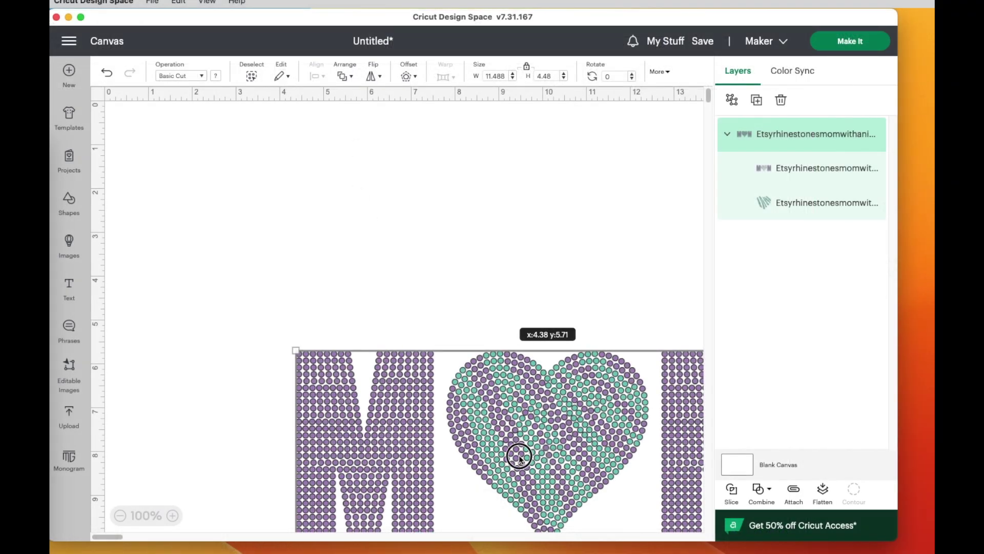
pyautogui.moveTo(518, 455); pyautogui.dragTo(369, 224)
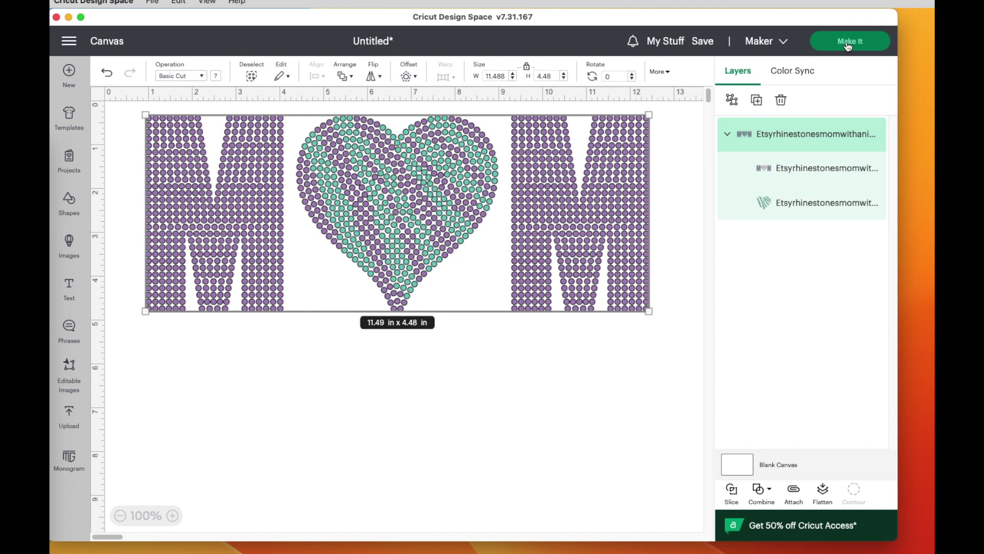
# Ungroup the MOM design and move the green heart-stripe layer below the first letter M
pyautogui.click(734, 101)
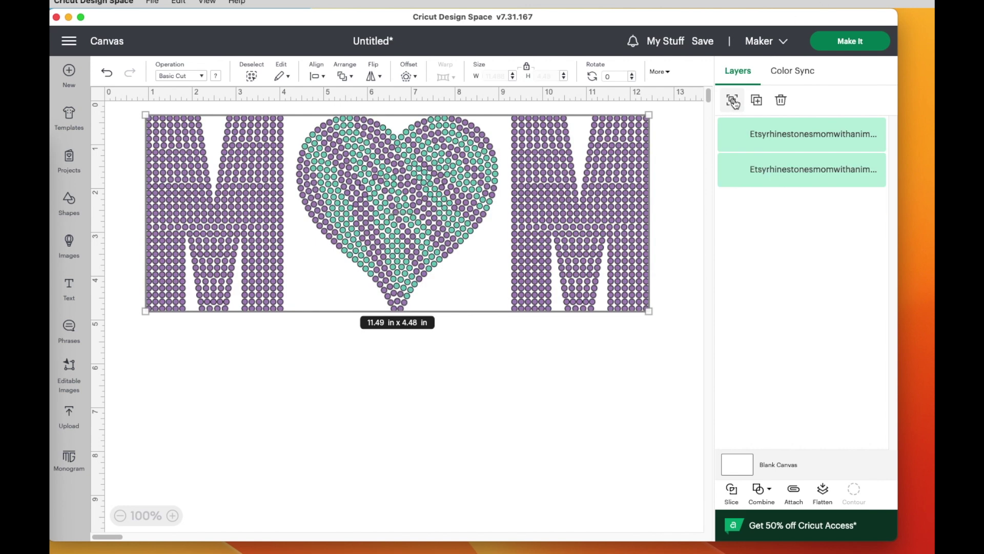
pyautogui.click(753, 173)
pyautogui.moveTo(395, 158); pyautogui.dragTo(238, 368)
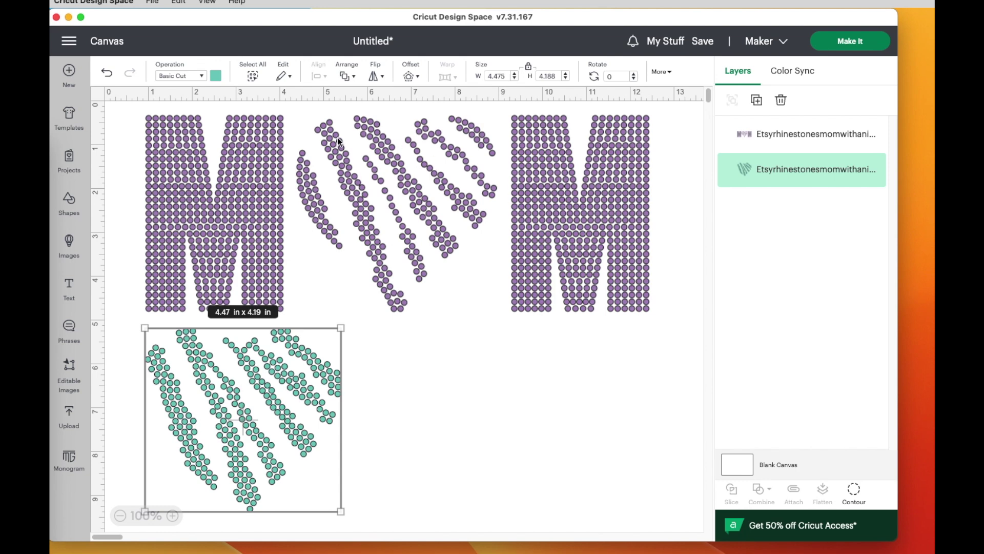
# Attach the two design layers and try to prepare them for cutting, declining the larger mat
pyautogui.moveTo(119, 121); pyautogui.dragTo(388, 448)
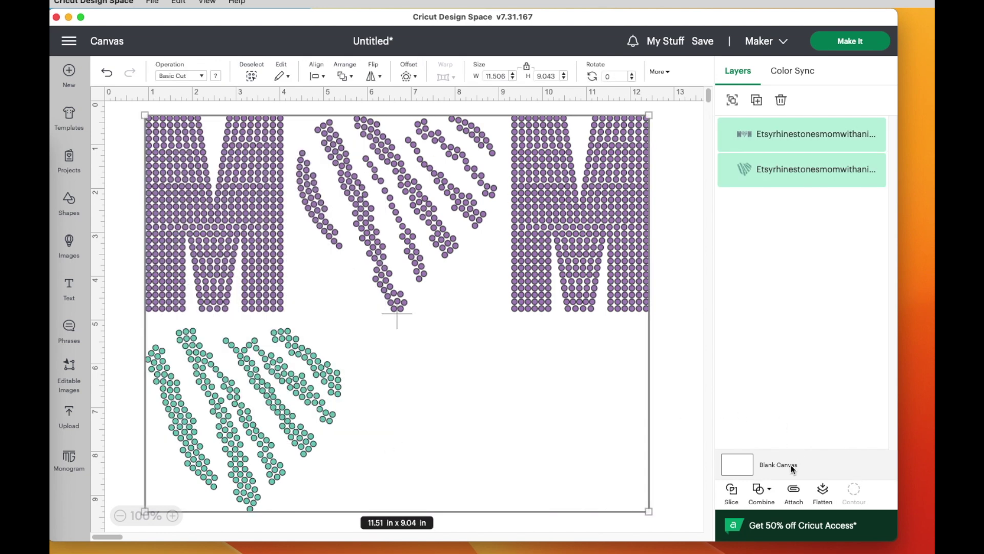
pyautogui.click(794, 493)
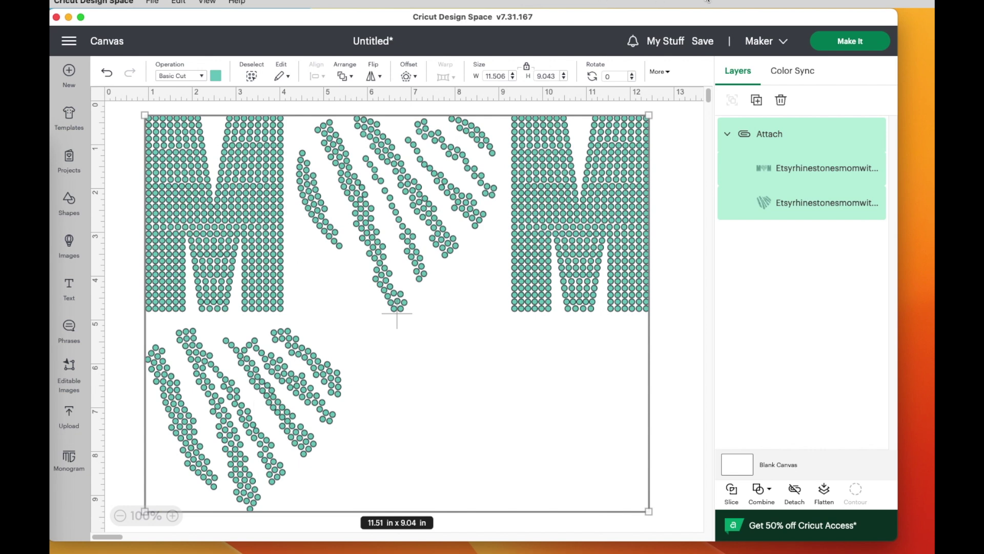
pyautogui.click(846, 42)
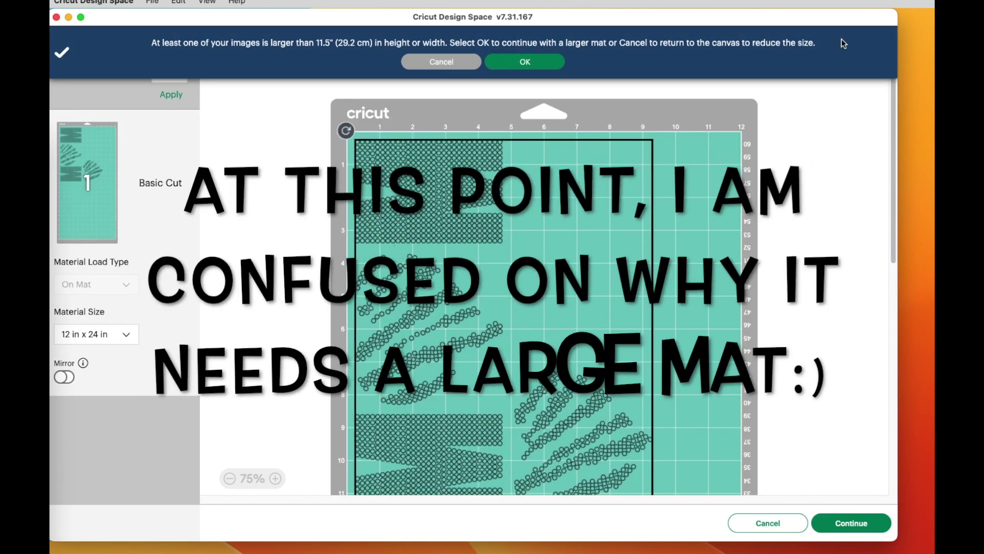
pyautogui.click(437, 62)
# Detach the two layers and nudge the separated heart stripes slightly right, inside the left edge of the lettering
pyautogui.moveTo(122, 131); pyautogui.dragTo(478, 505)
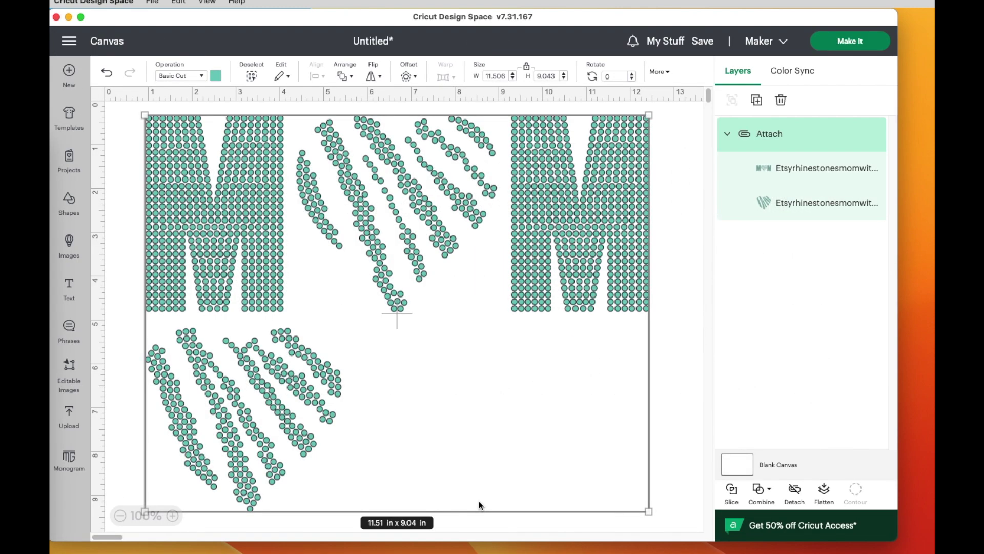
pyautogui.click(674, 272)
pyautogui.click(288, 405)
pyautogui.click(795, 493)
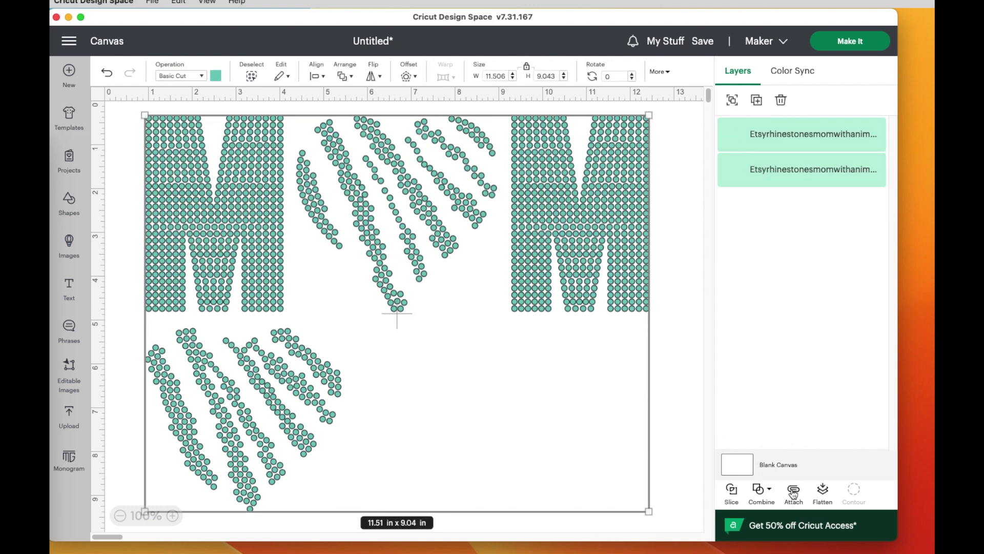
pyautogui.click(688, 399)
pyautogui.click(226, 398)
pyautogui.moveTo(226, 398); pyautogui.dragTo(233, 397)
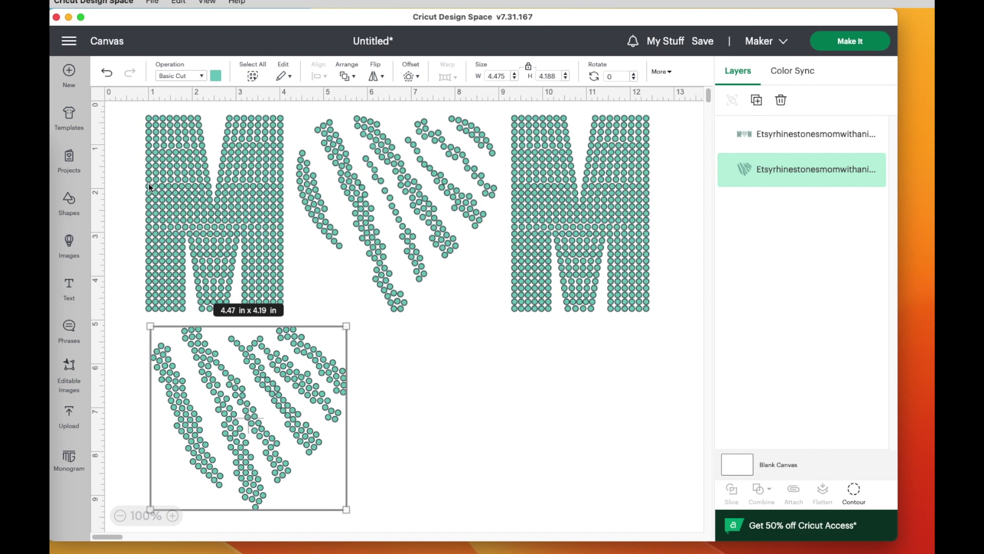
# Select both the lettering and heart-stripe layers, attach them, and send the project to mat preparation
pyautogui.moveTo(126, 157); pyautogui.dragTo(367, 428)
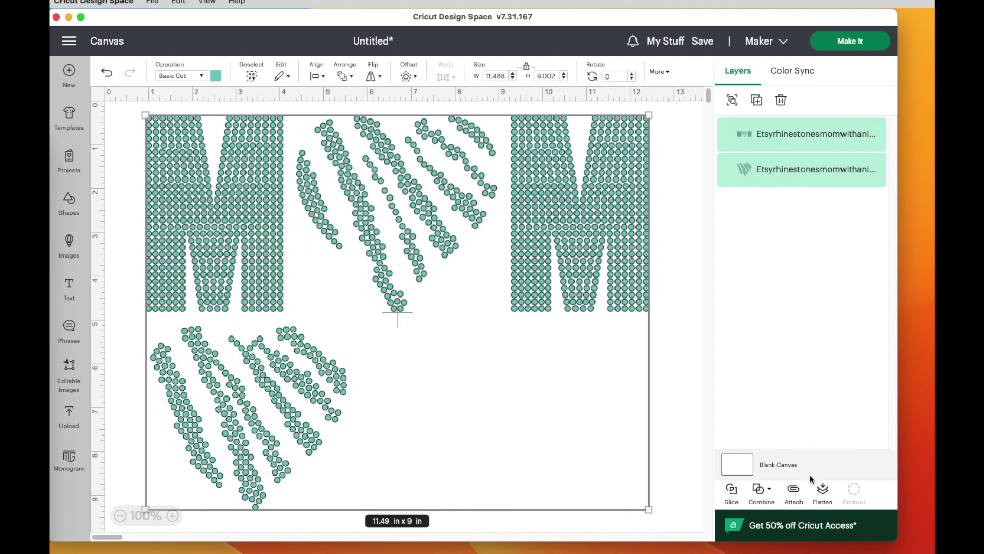
pyautogui.click(794, 490)
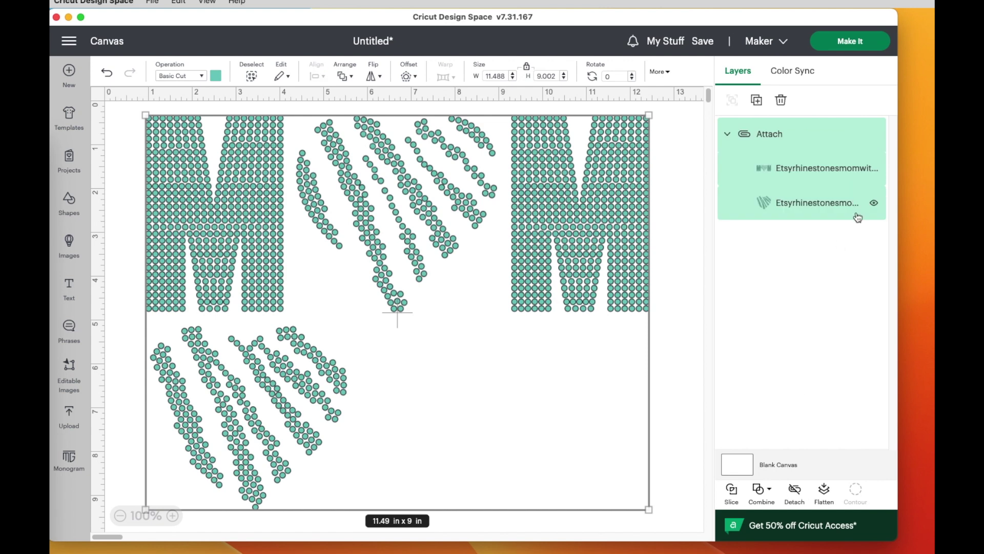
pyautogui.click(855, 42)
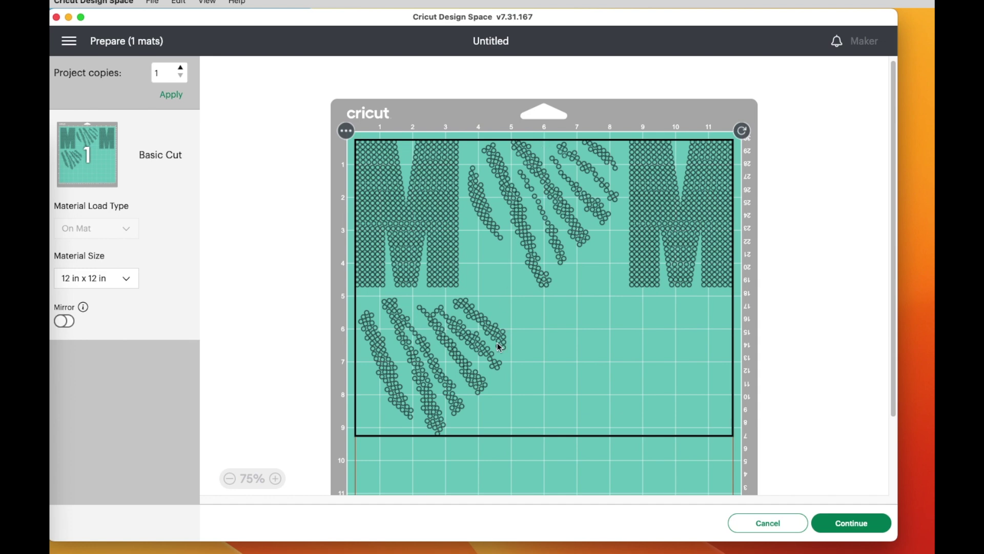
# Shift the attached design slightly down on the mat and continue to the base material setup
pyautogui.moveTo(559, 345); pyautogui.dragTo(559, 352)
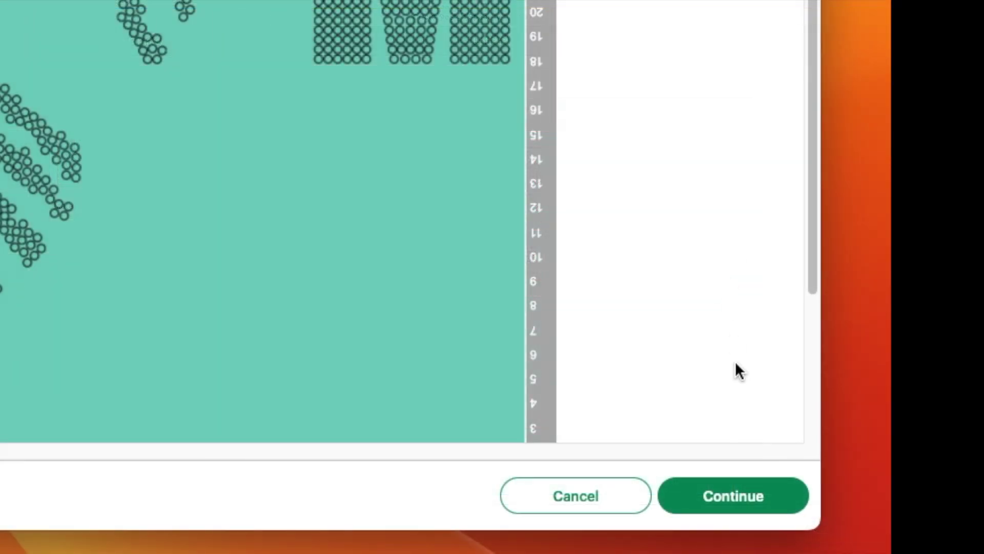
pyautogui.click(733, 497)
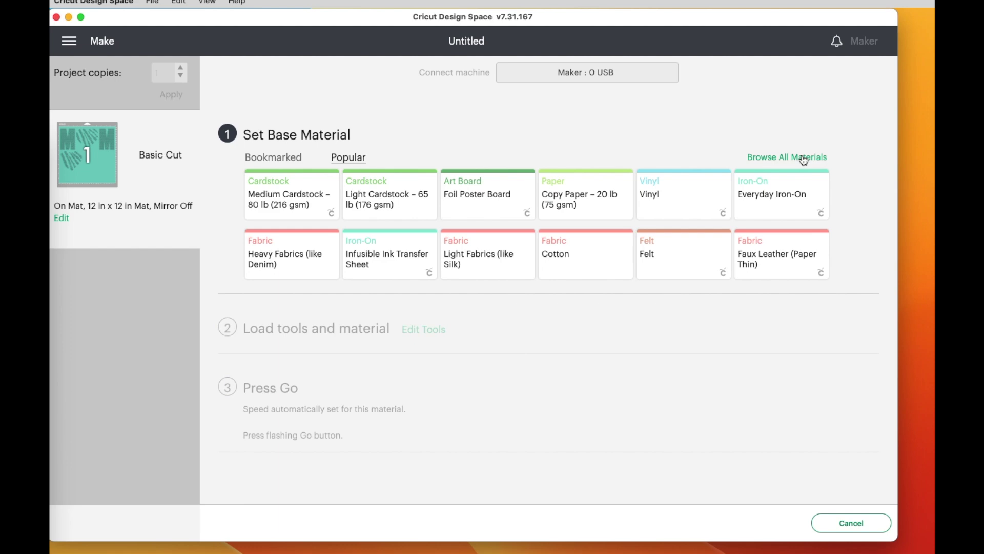
# Search all materials for "rhinestone" and set RhinestoneFlockNoBack as the base material
pyautogui.click(802, 161)
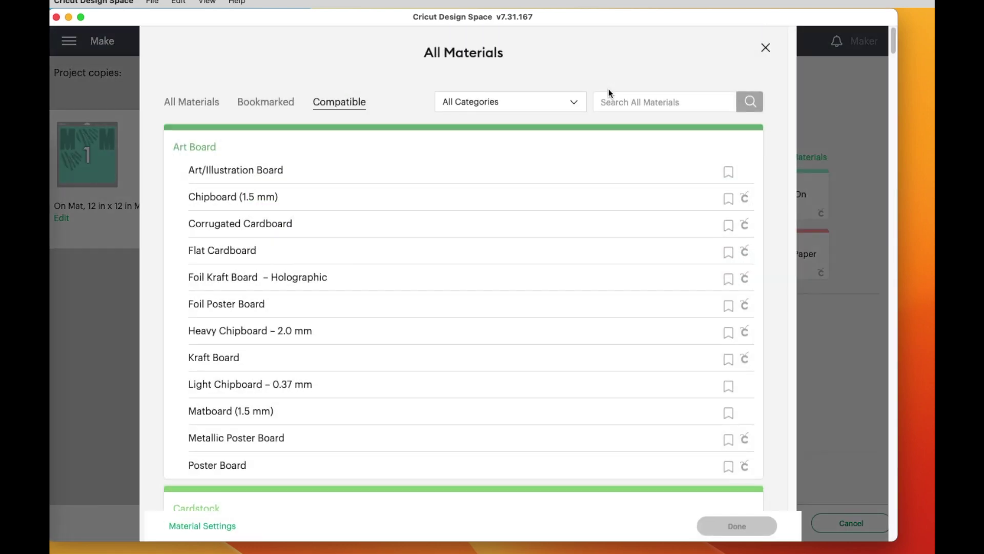
pyautogui.click(634, 103)
pyautogui.write('r')
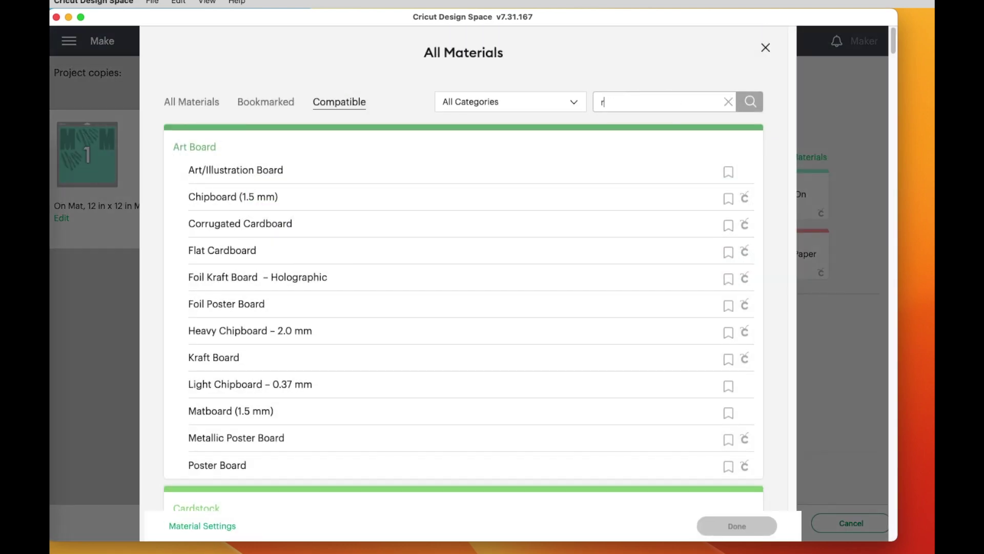
pyautogui.write('hinestone')
pyautogui.press('Return')
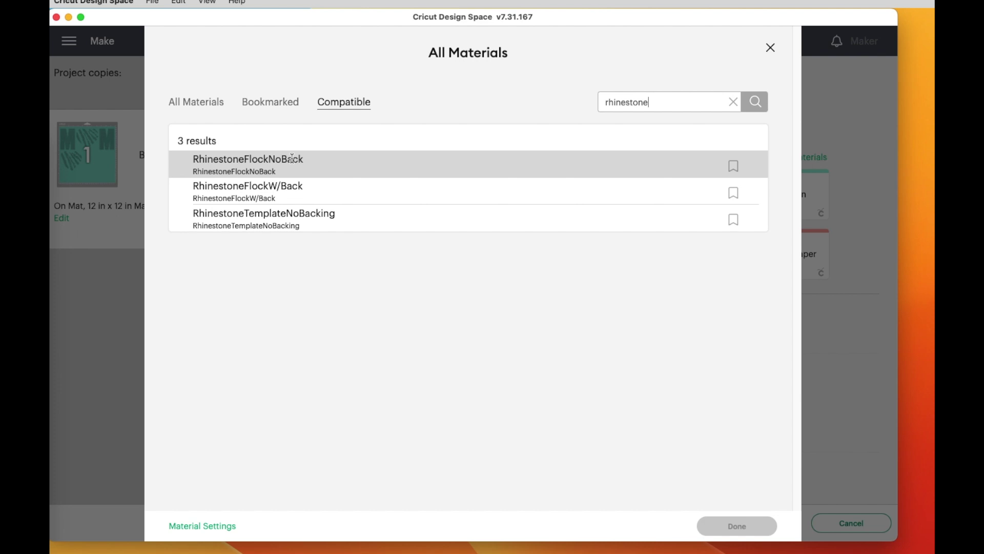
pyautogui.click(320, 163)
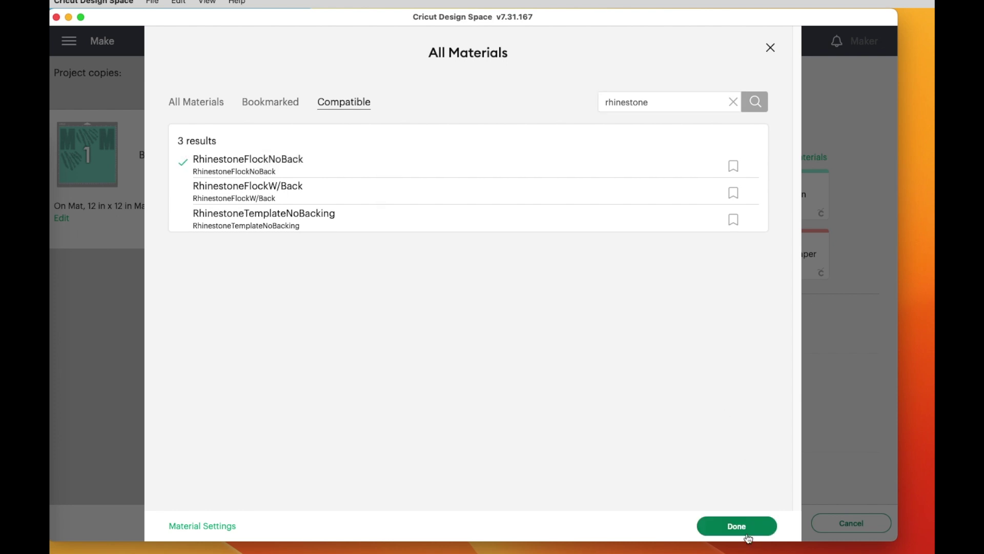
pyautogui.click(737, 526)
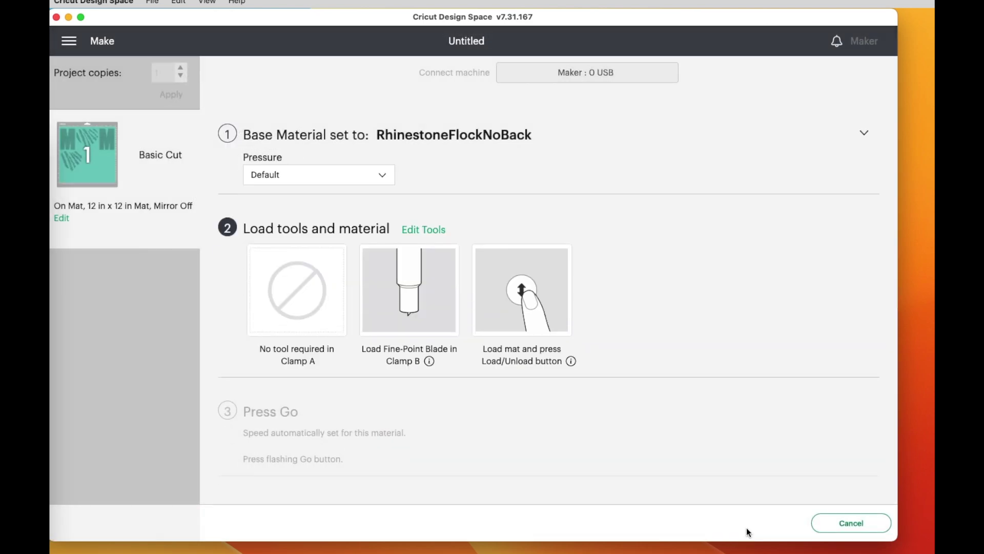